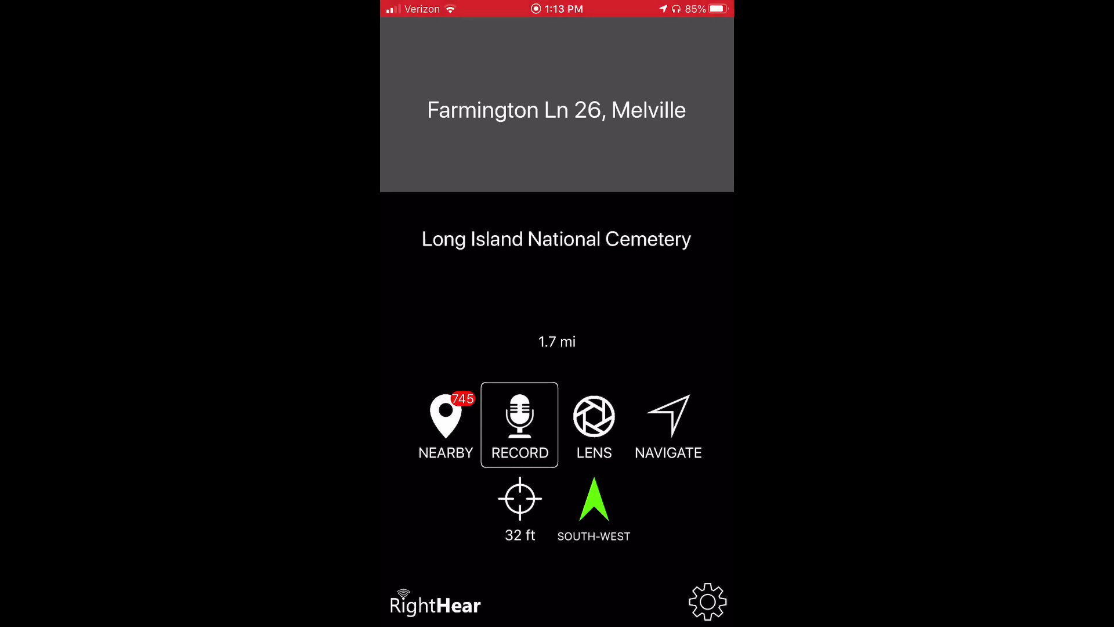
- Bring up the RECORD action sheet and move focus to 'View recordings list'
double_click(519, 424)
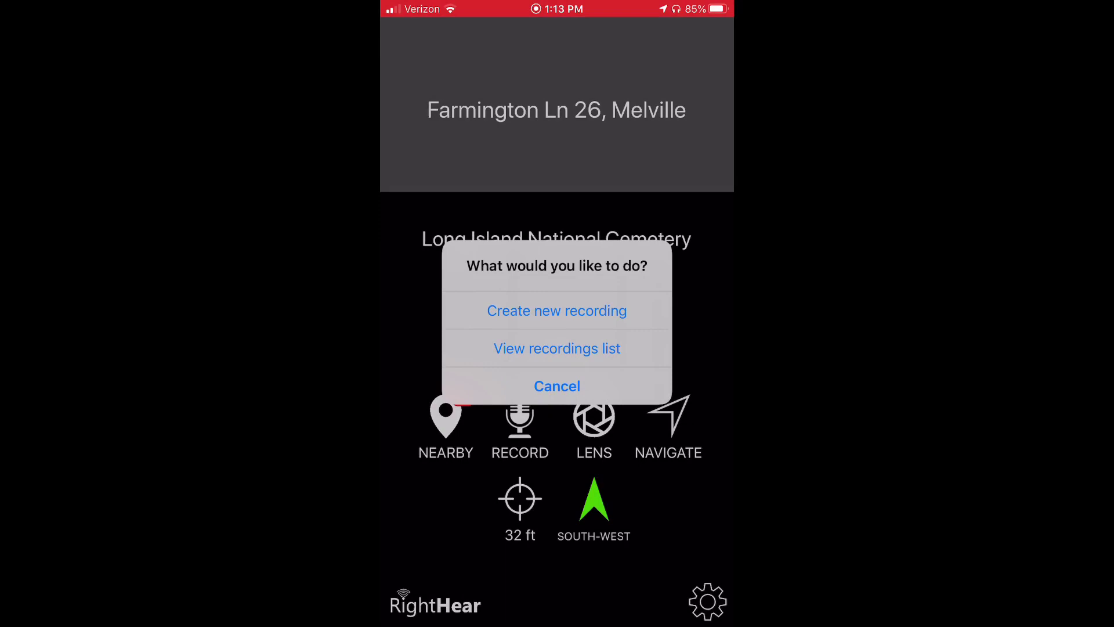
left_click(557, 348)
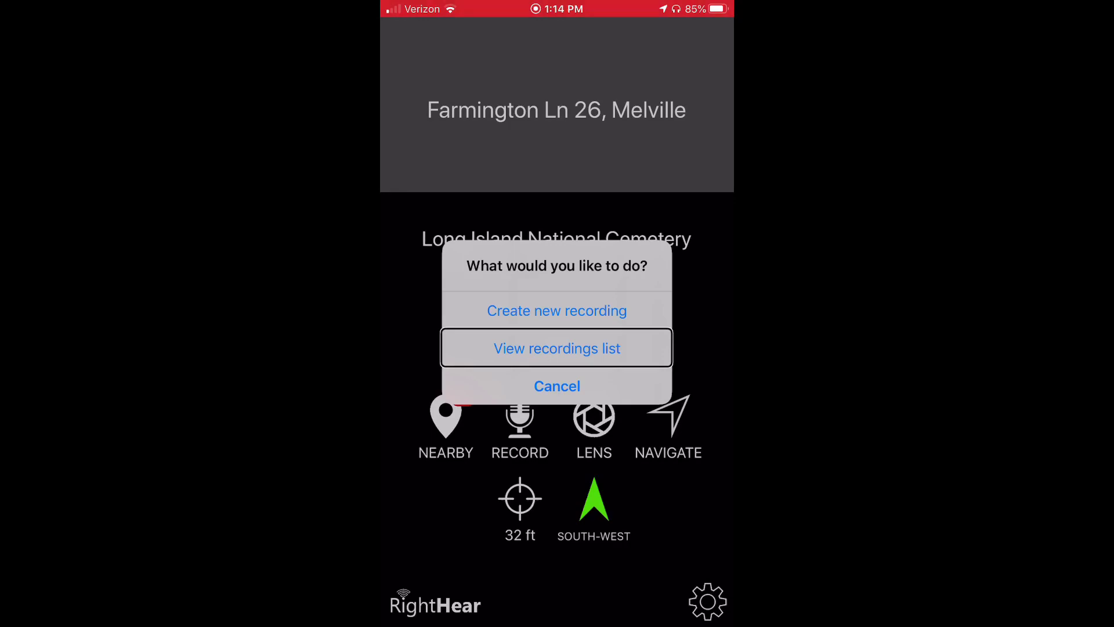
- Show My Recordings with its four saved recordings and focus the Recording 1 row
double_click(557, 348)
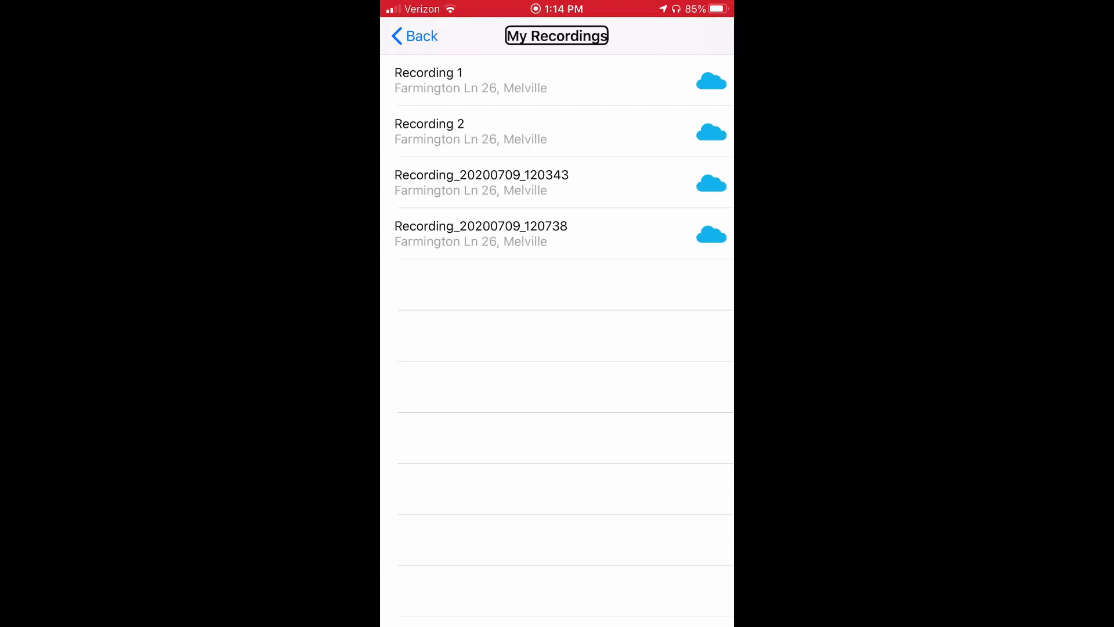
key("Right")
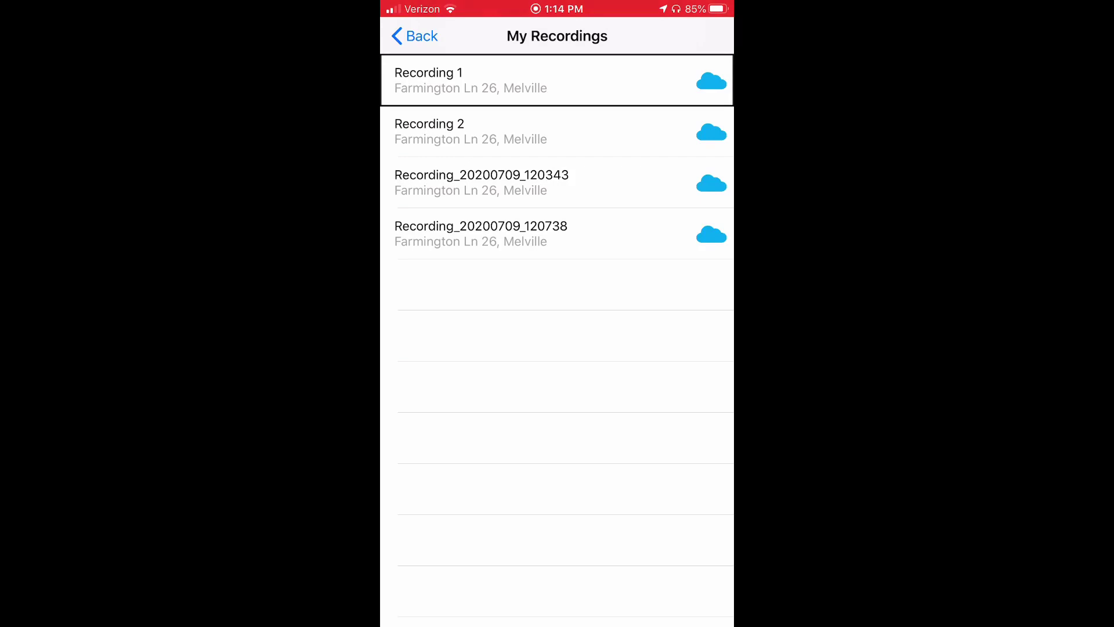
- Review Recording 1's actions in turn: Navigate with rightHear, View more options, Play, Edit
key("Return")
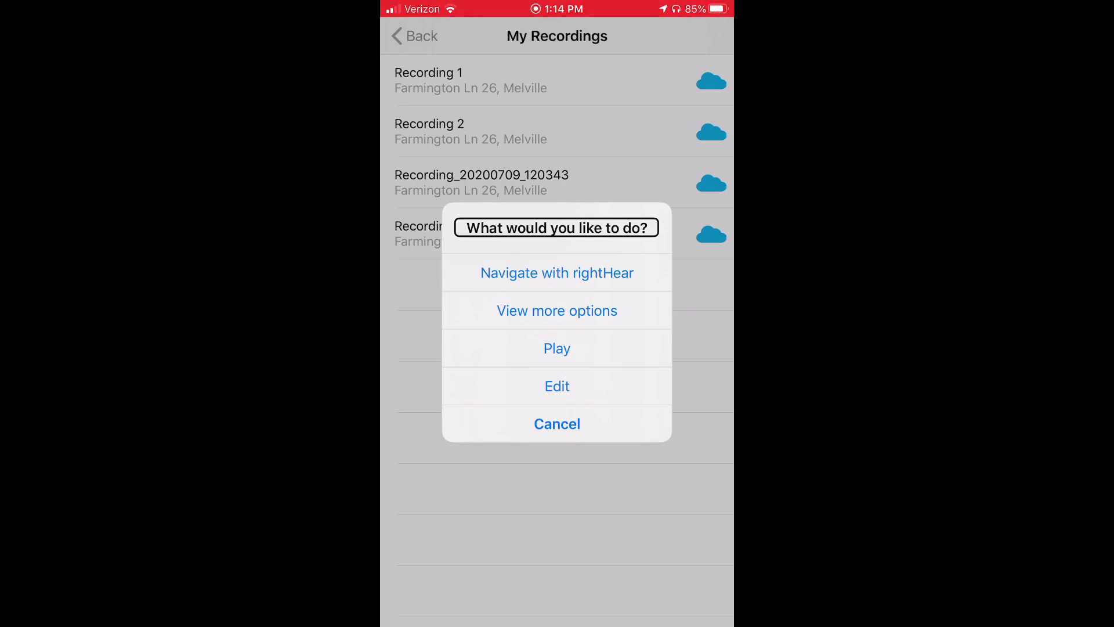
key("Right")
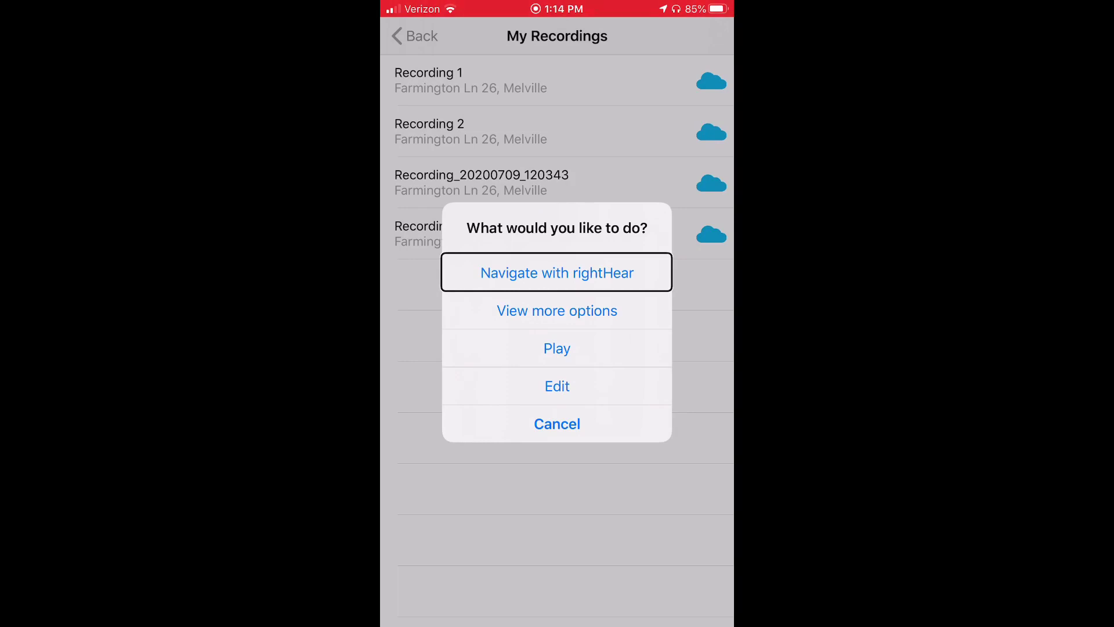
key("Right")
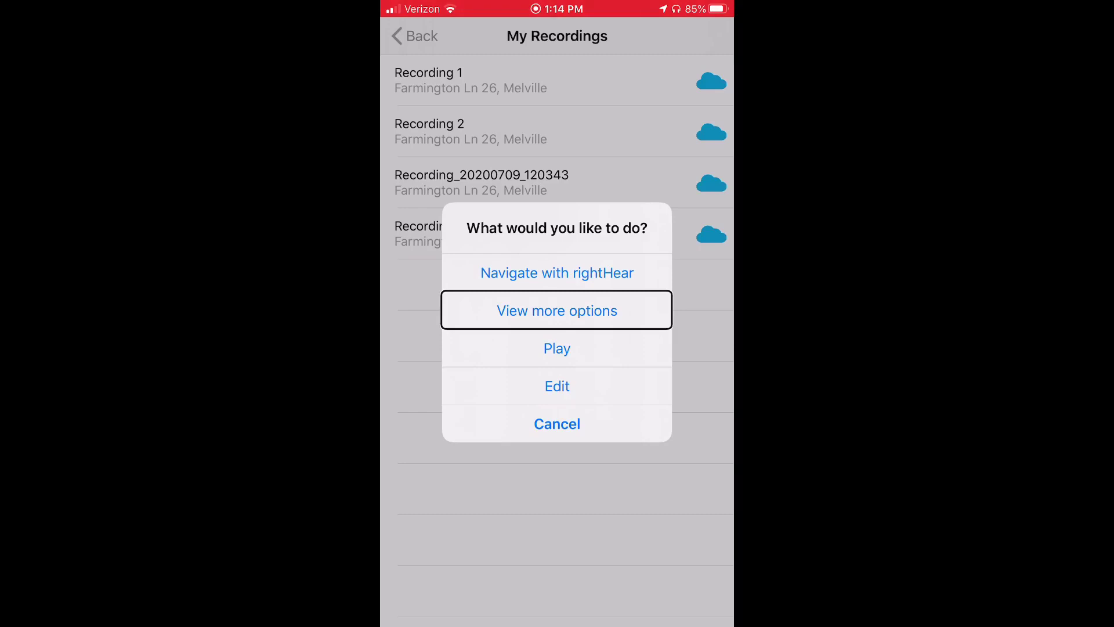
key("Right")
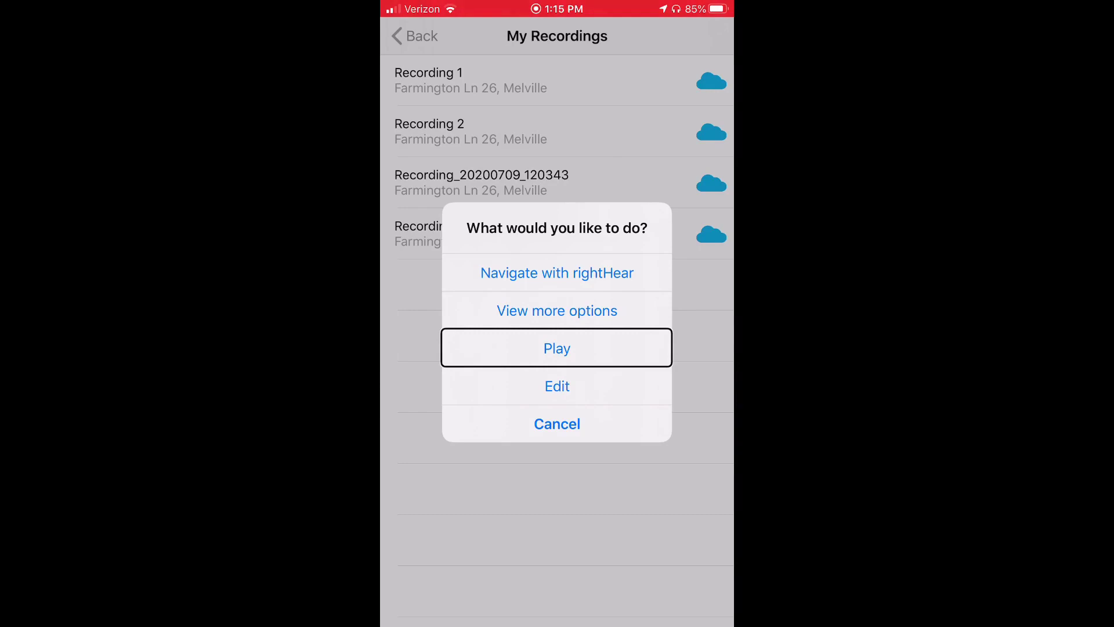
key("Right")
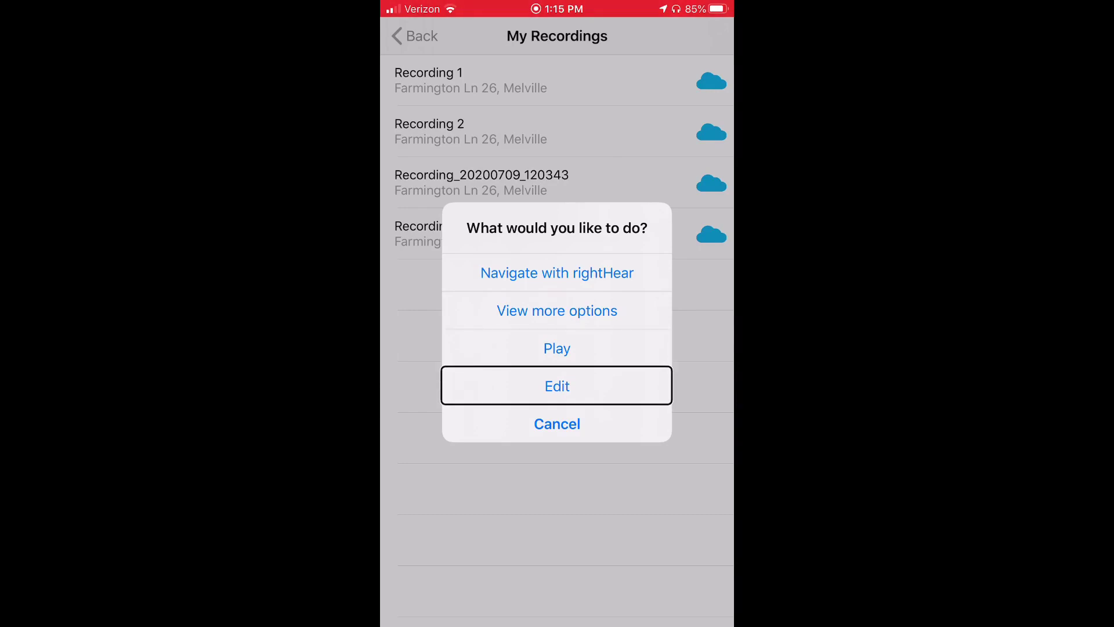